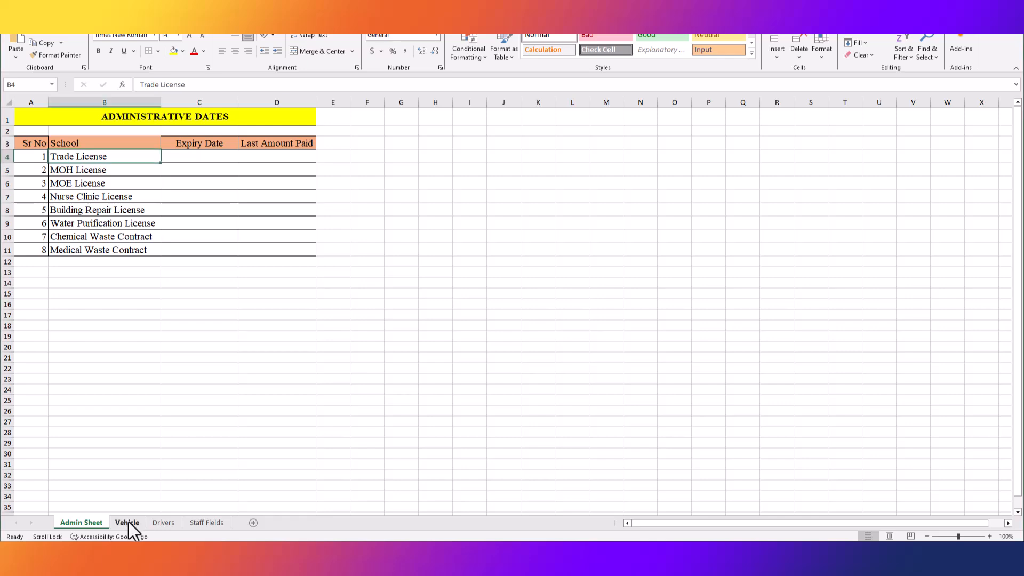
Review the license names across the Admin Sheet, Drivers and Vehicle sheets in Excel.
left_click(170, 523)
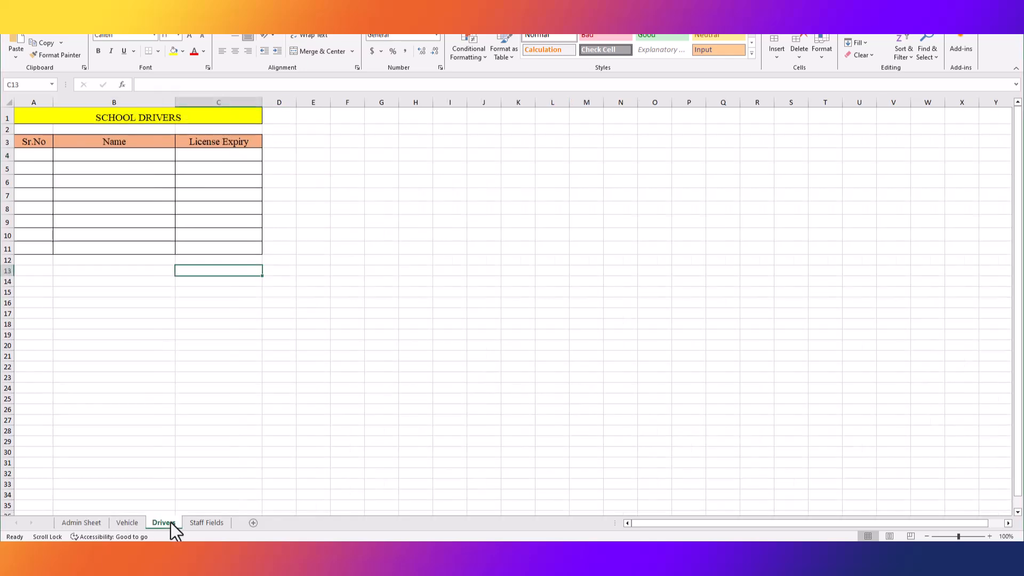
left_click(91, 523)
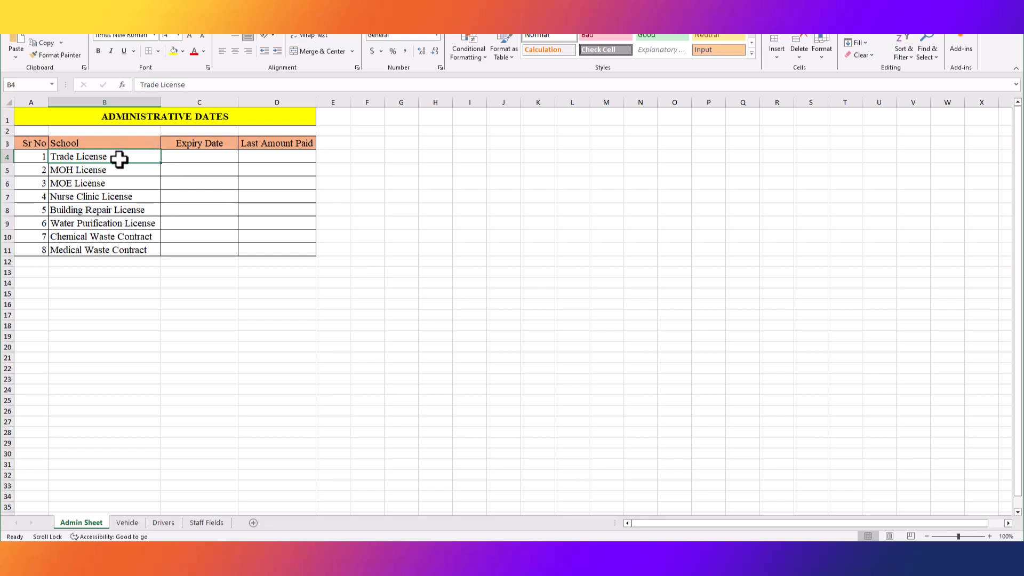
left_click_drag(120, 158, 119, 256)
left_click(124, 283)
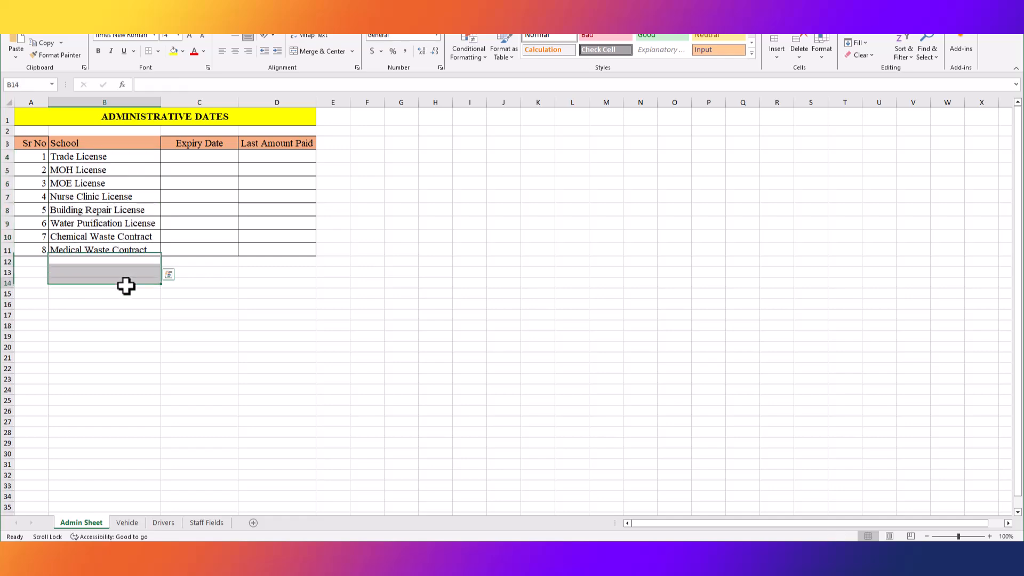
left_click(127, 523)
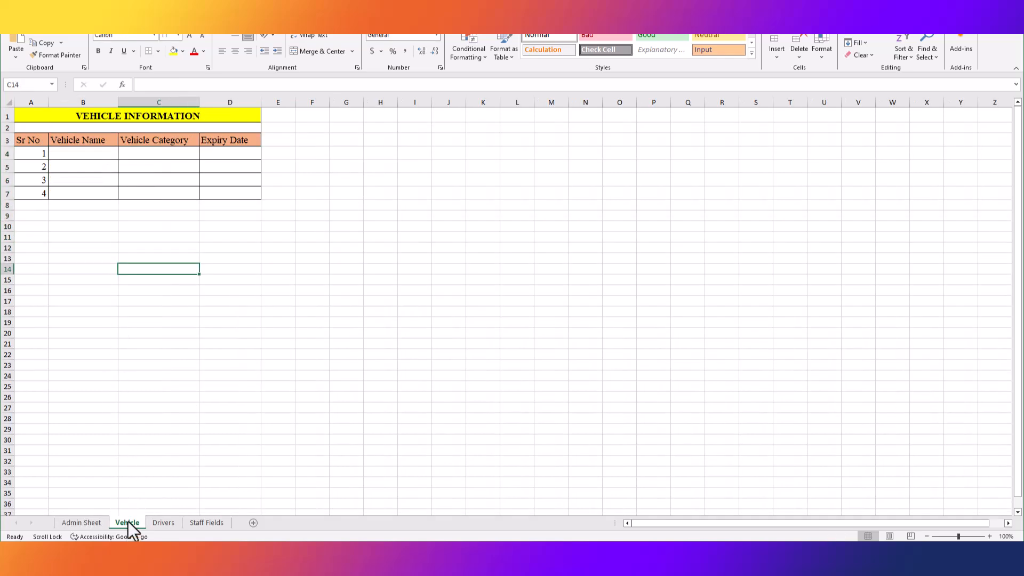
left_click(162, 523)
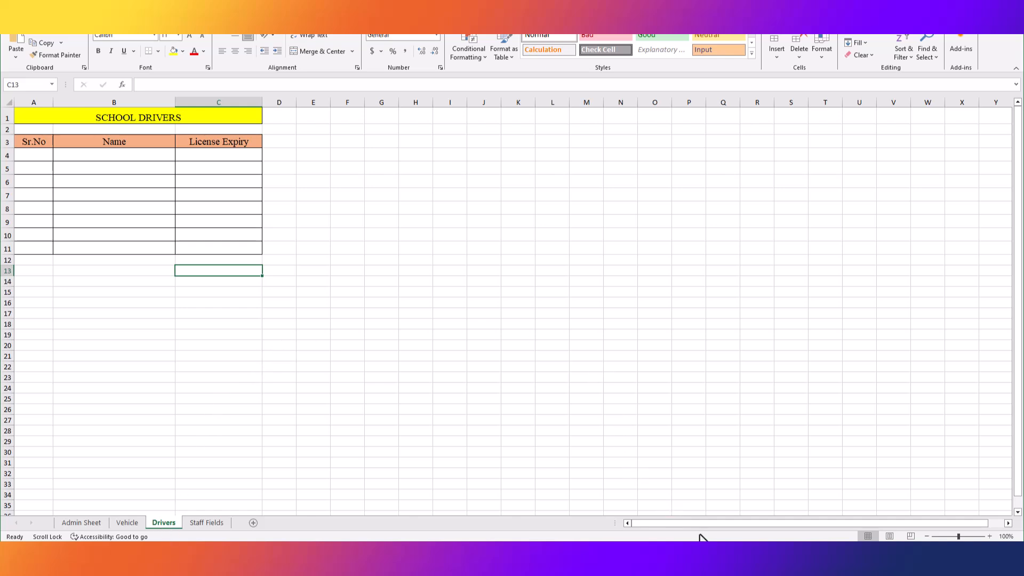
left_click(81, 523)
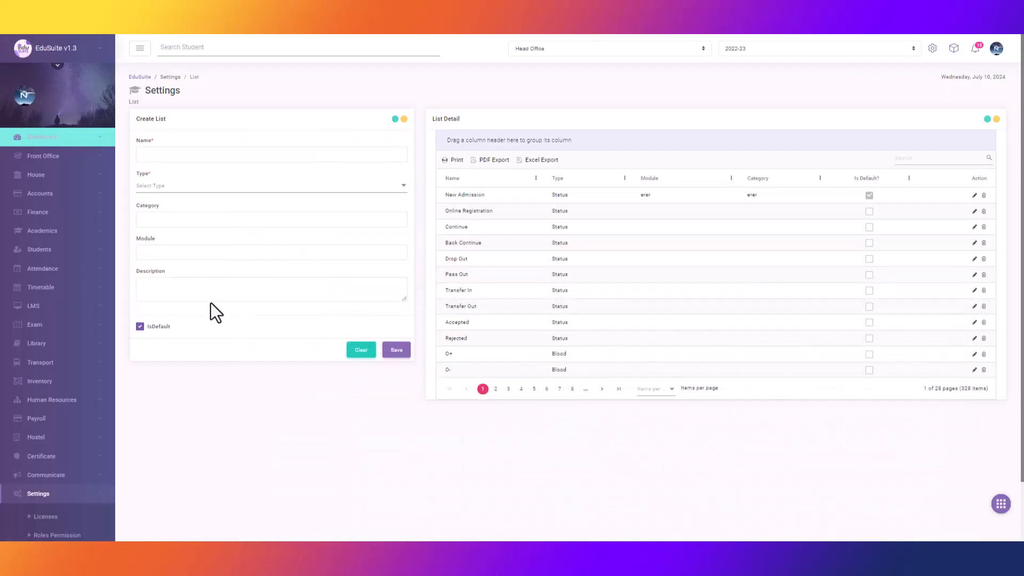
Filter the List Detail grid by typing 'license' into its search box.
scroll(76, 443, "down", 2)
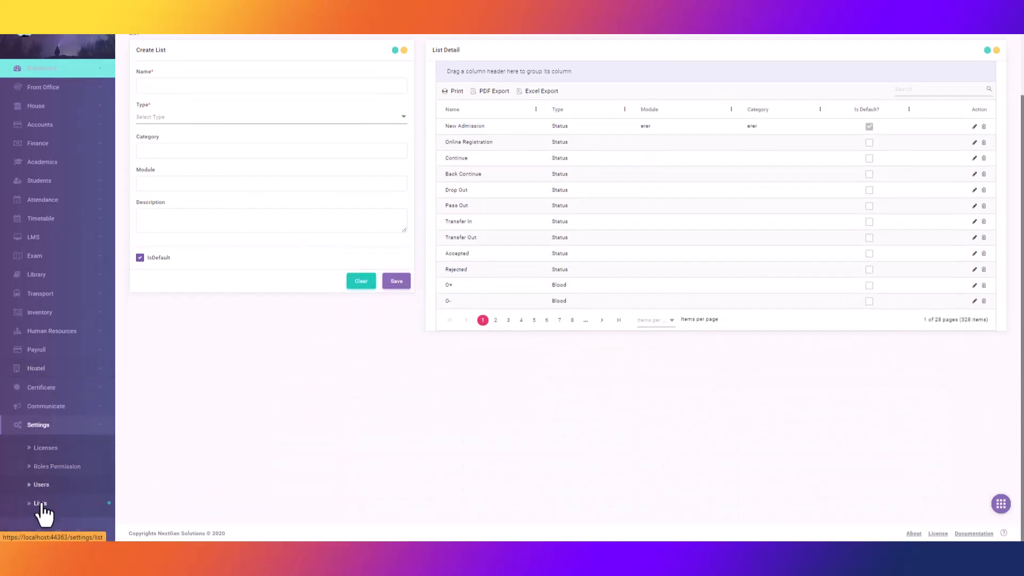
scroll(298, 380, "up", 2)
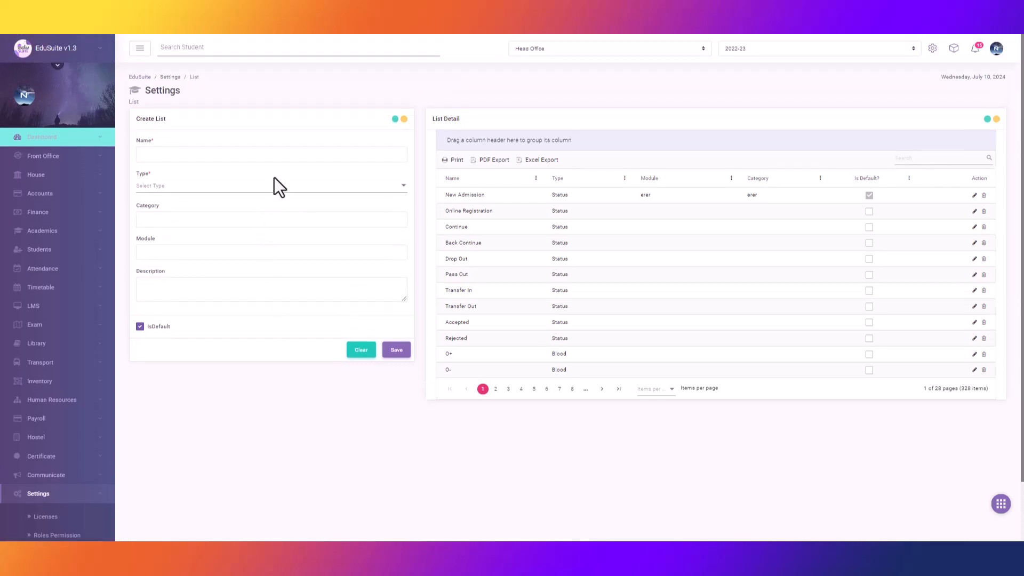
left_click(945, 159)
type("license")
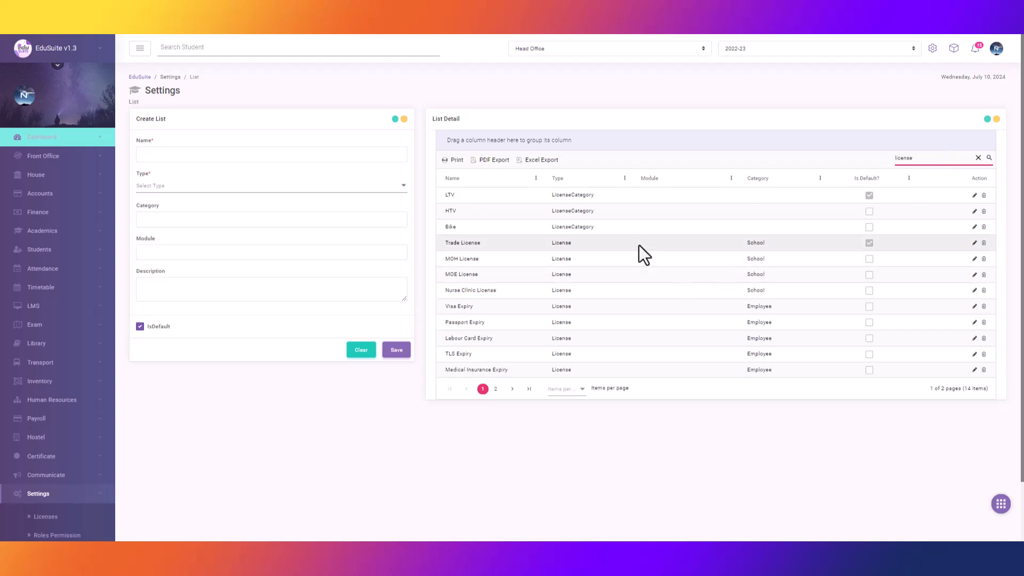
left_click(975, 244)
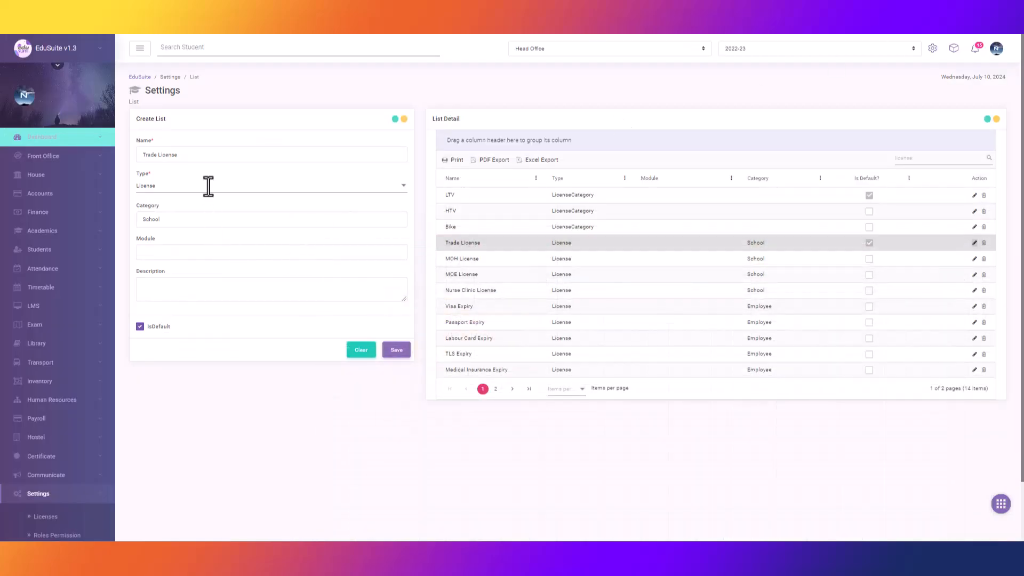
left_click(183, 218)
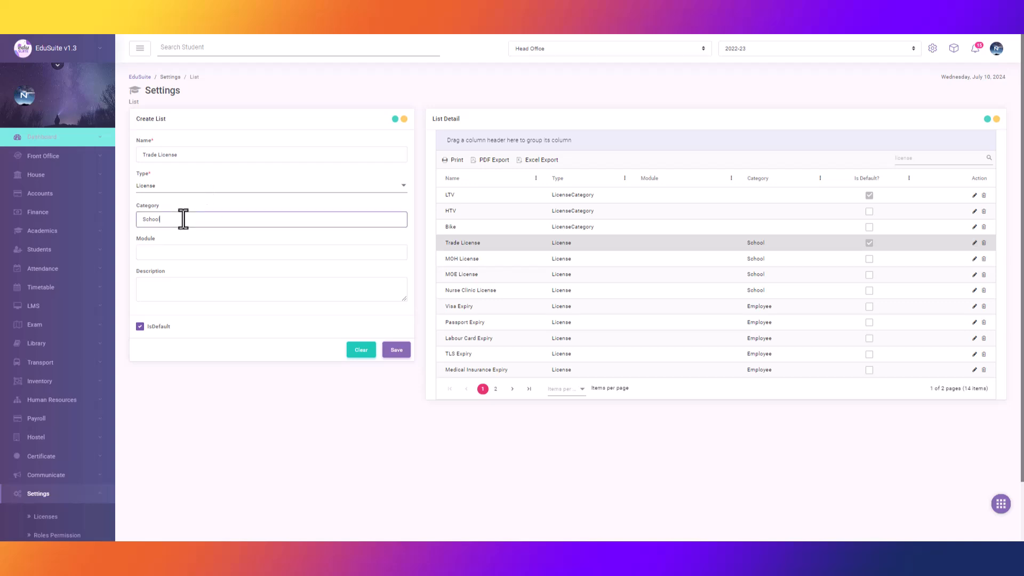
double_click(183, 219)
type("Employee, Vehic")
triple_click(183, 219)
type("Vehcil")
type("cle")
left_click(362, 351)
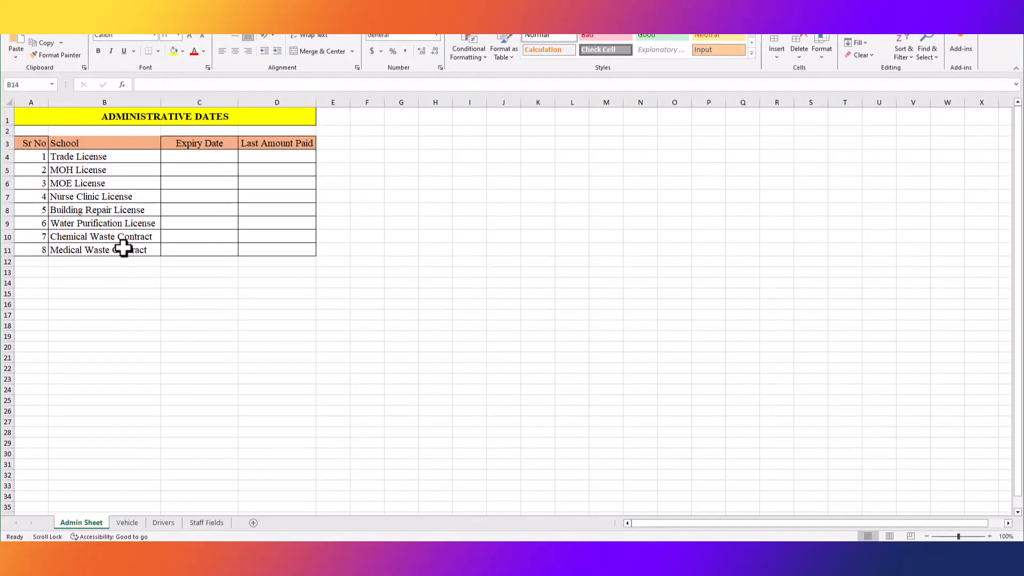
Save 'Medical Waste Contract', copied from Excel, as a License entry with category School.
left_click(118, 254)
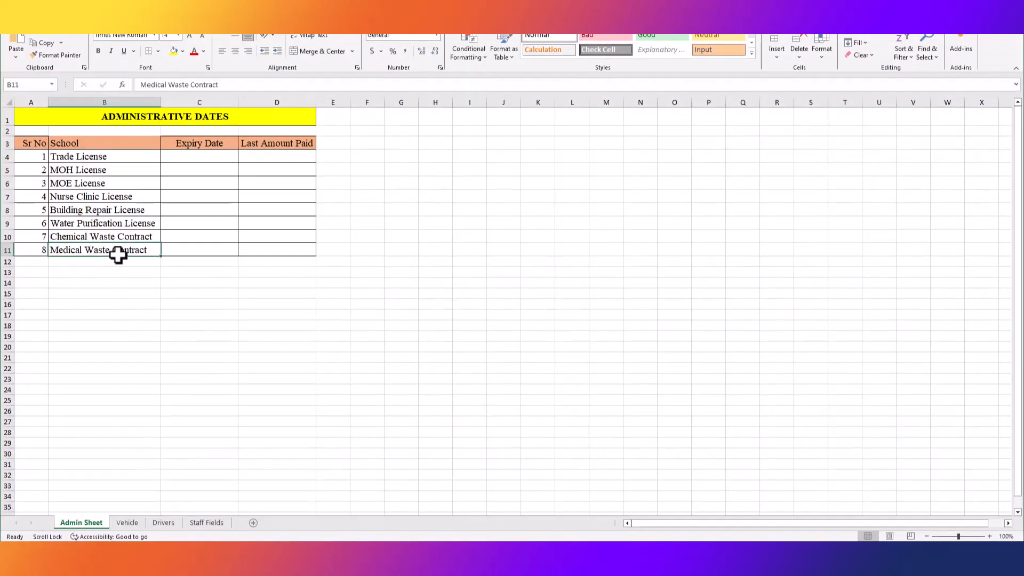
key("ctrl+c")
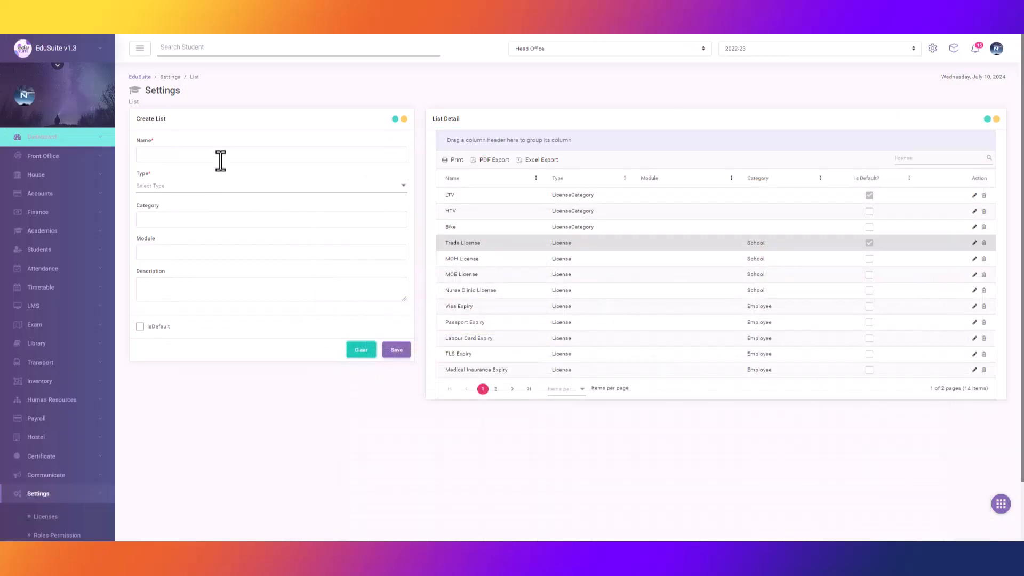
left_click(220, 156)
key("ctrl+v")
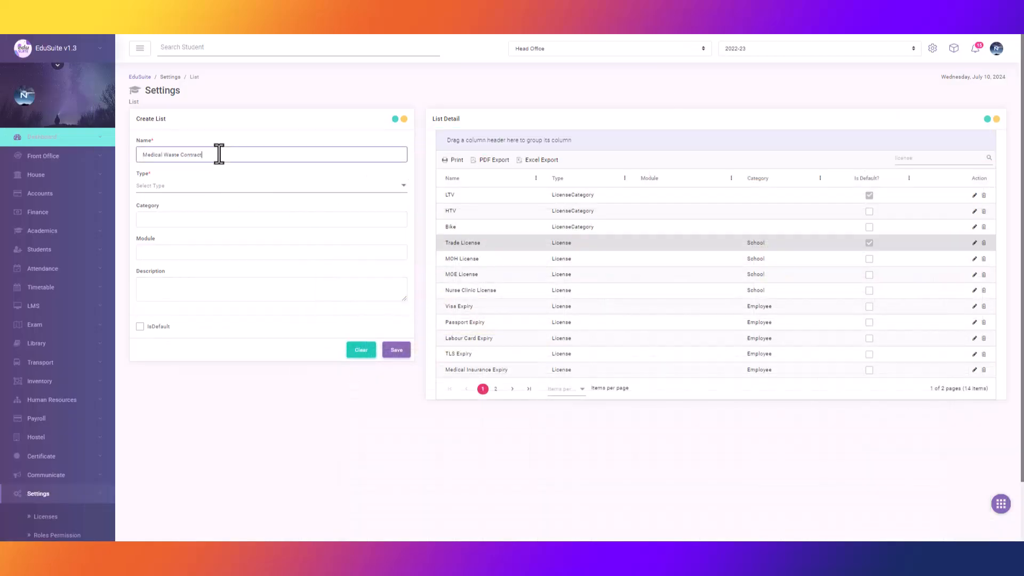
left_click(202, 186)
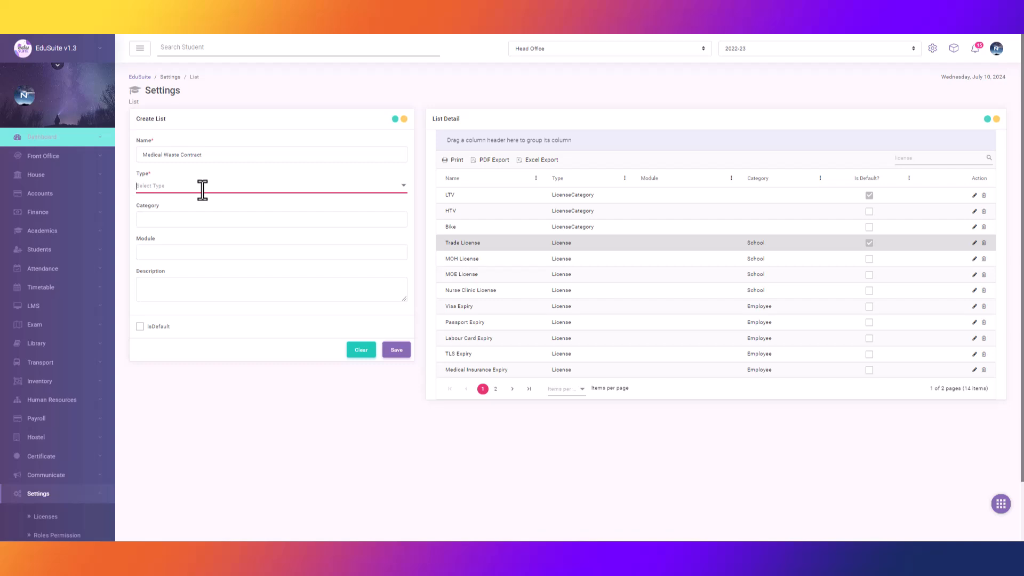
type("Licne")
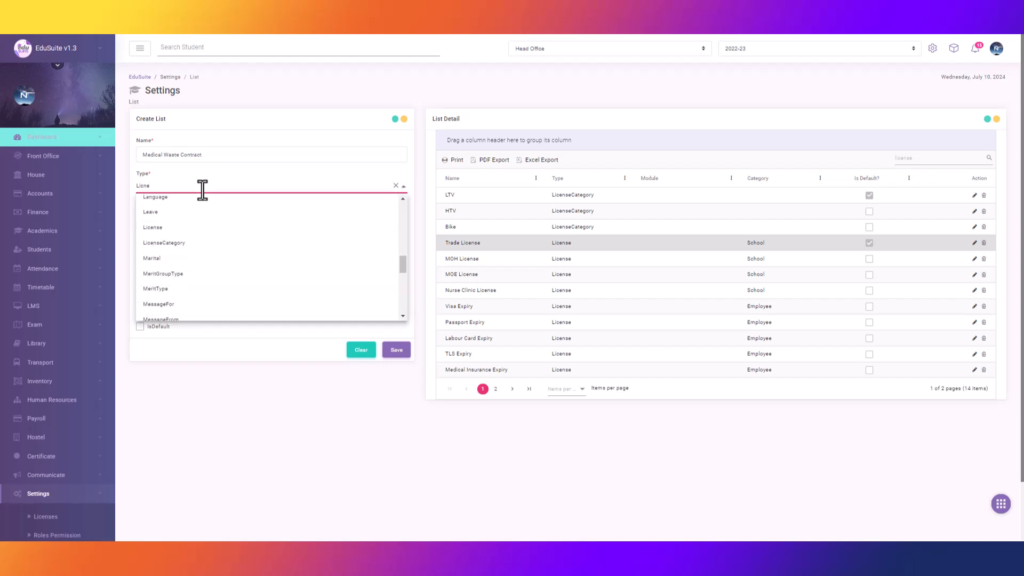
left_click(188, 227)
left_click(191, 219)
type("School")
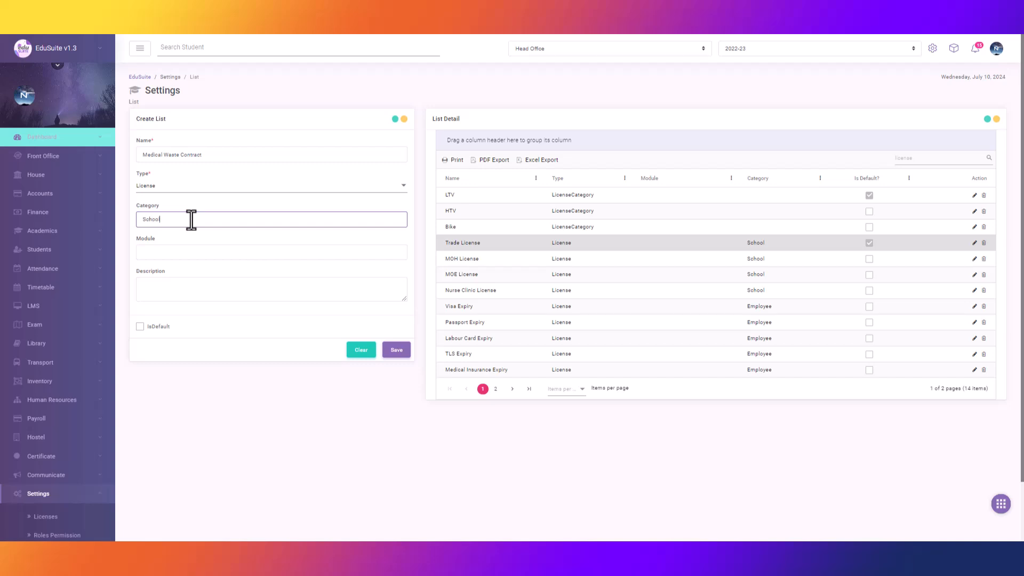
left_click(398, 352)
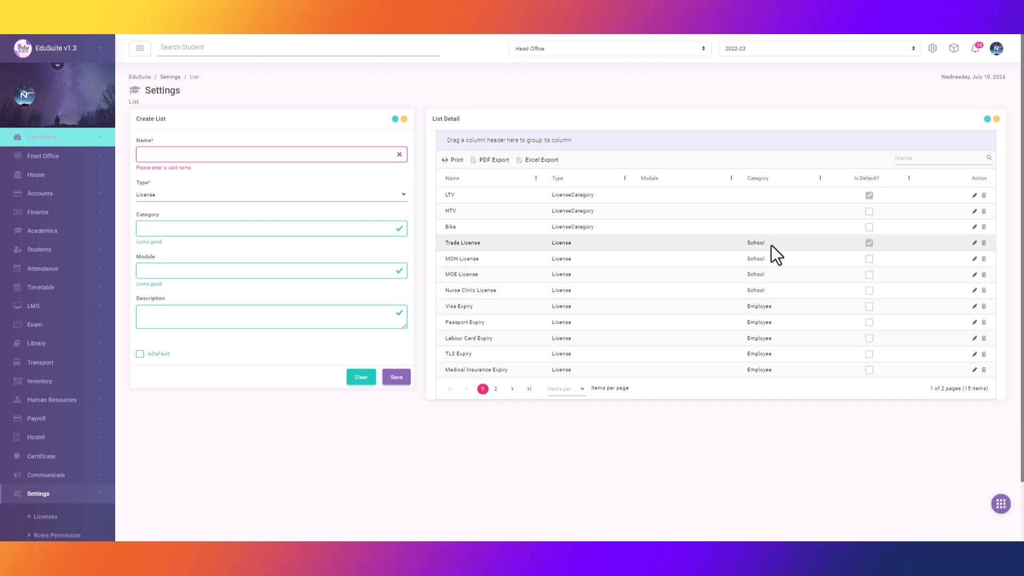
Go to the second page of the filtered license list.
left_click(496, 389)
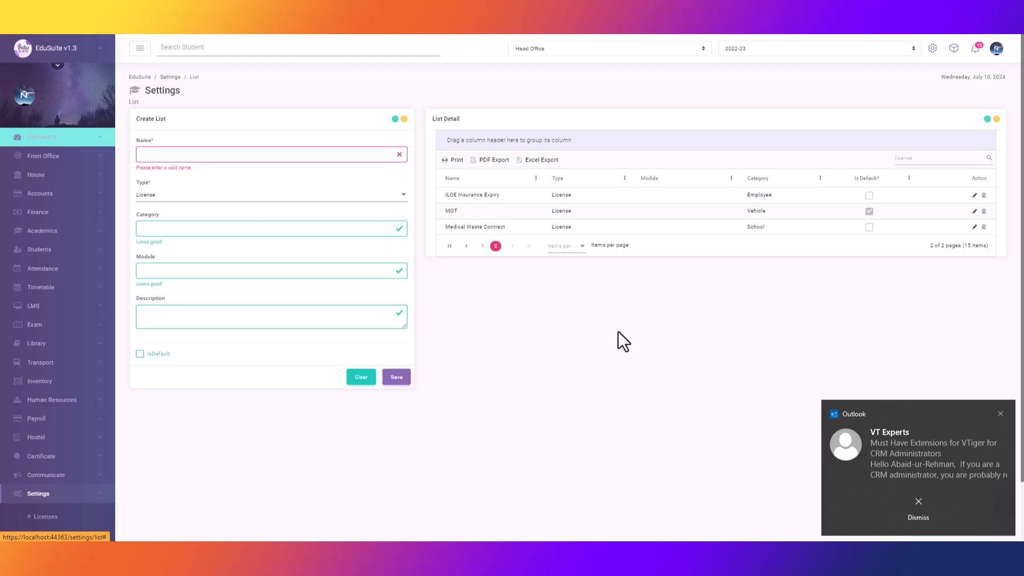
left_click(1000, 414)
scroll(87, 437, "down", 2)
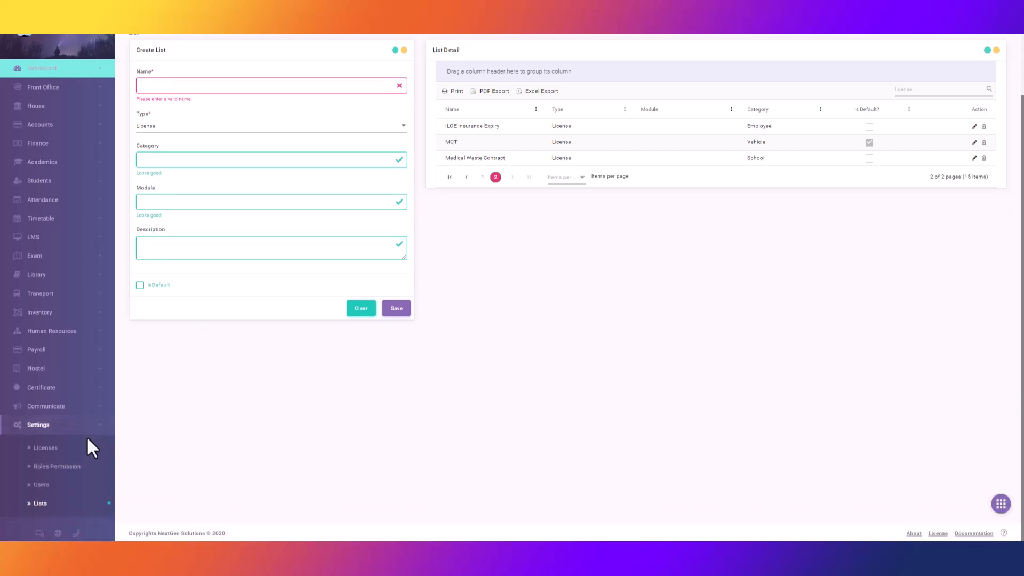
Open license management and select the employee whose licences to edit.
left_click(53, 449)
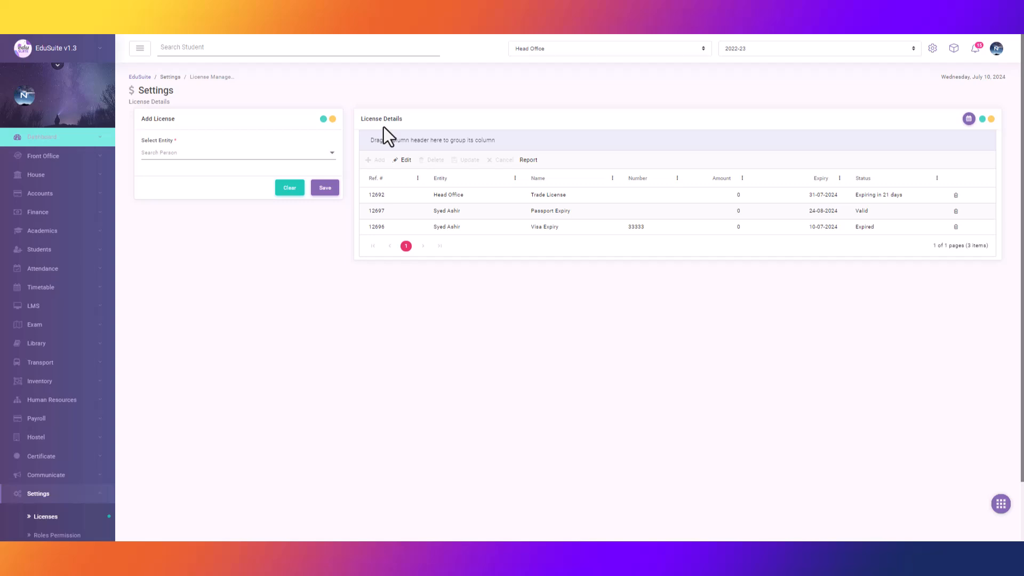
left_click(331, 153)
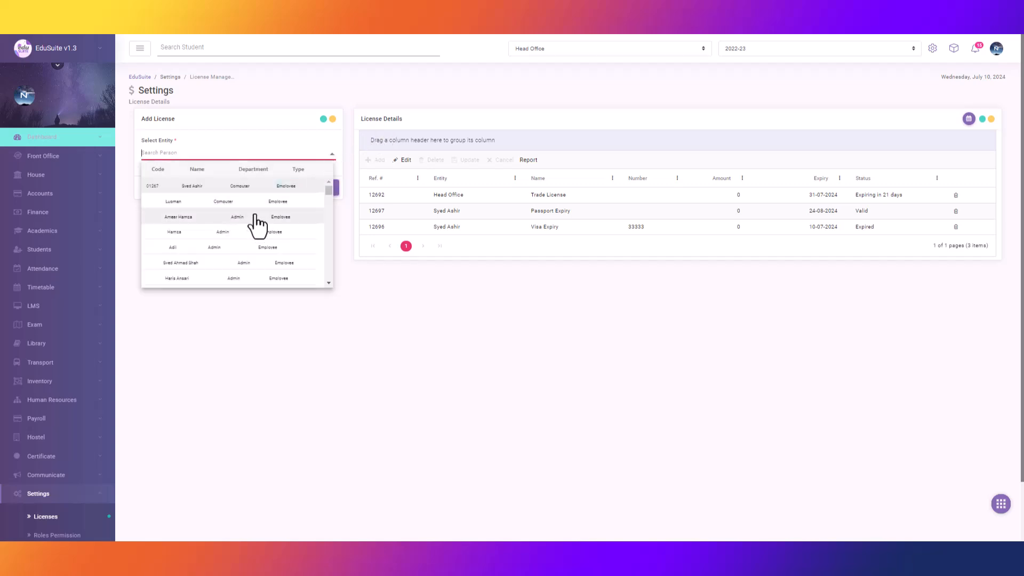
left_click(217, 247)
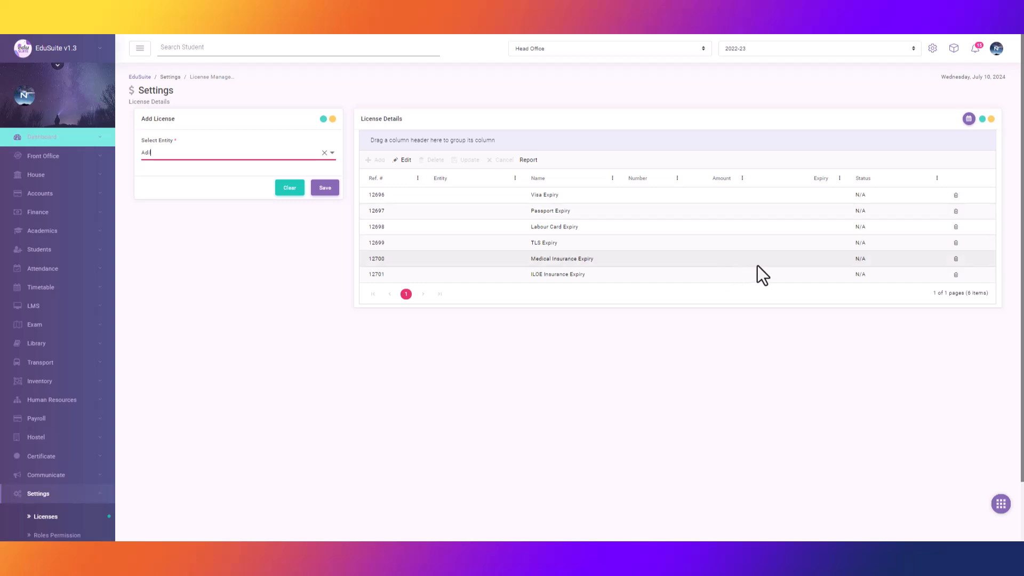
Give Visa Expiry a 25-07-2024 expiry date and its licence number, then update.
double_click(822, 196)
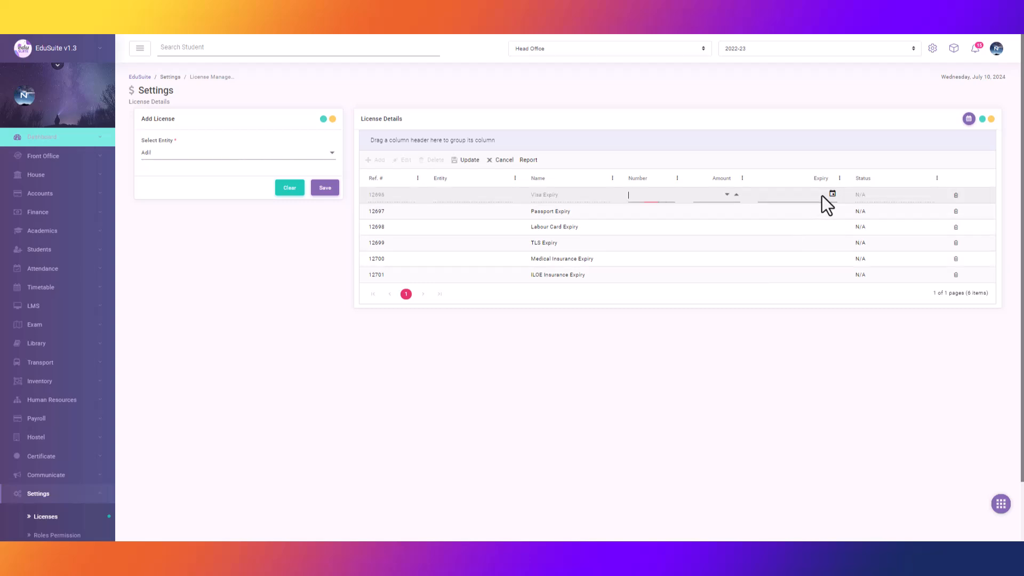
left_click(832, 194)
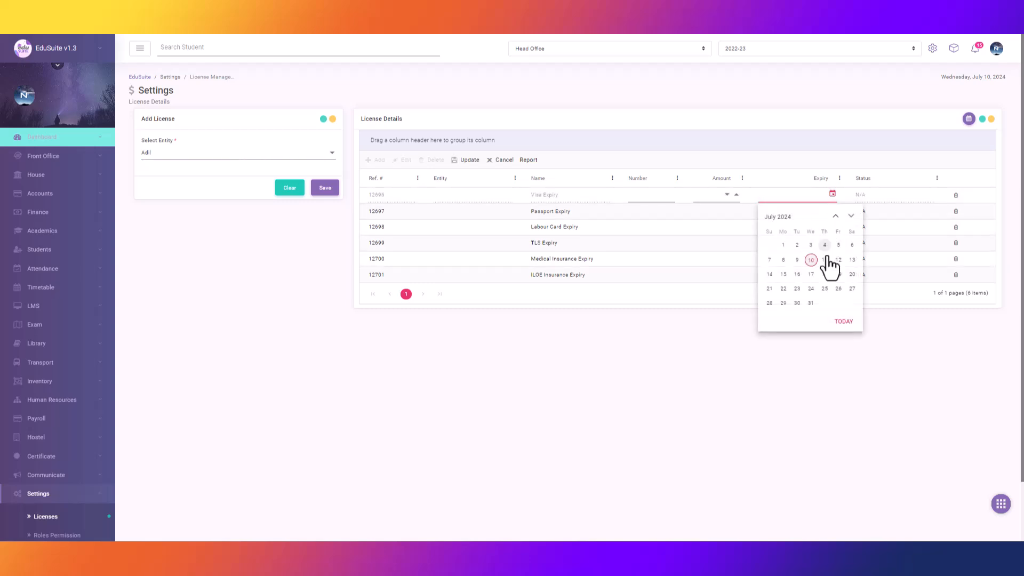
left_click(828, 291)
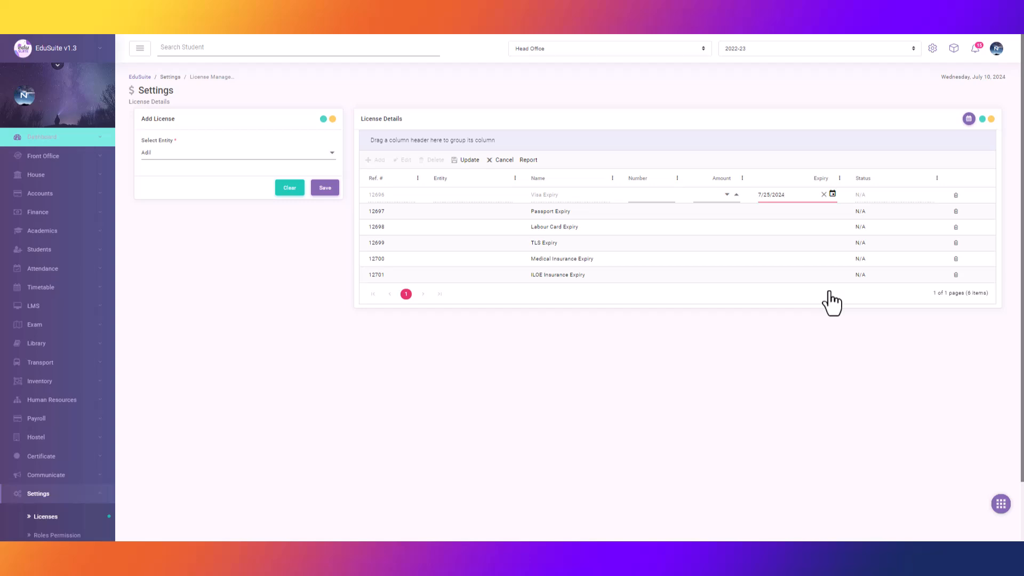
left_click(641, 196)
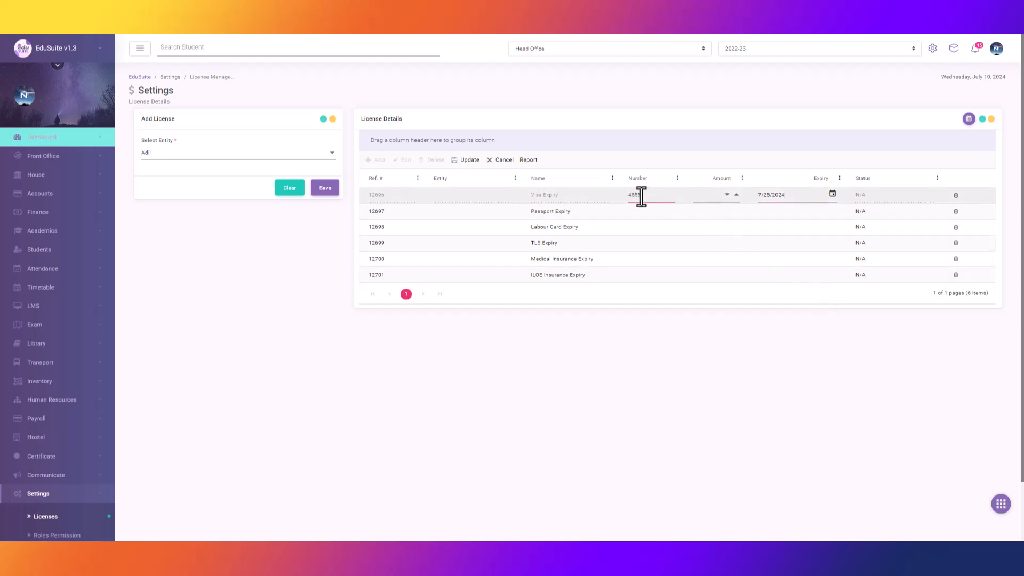
left_click(459, 160)
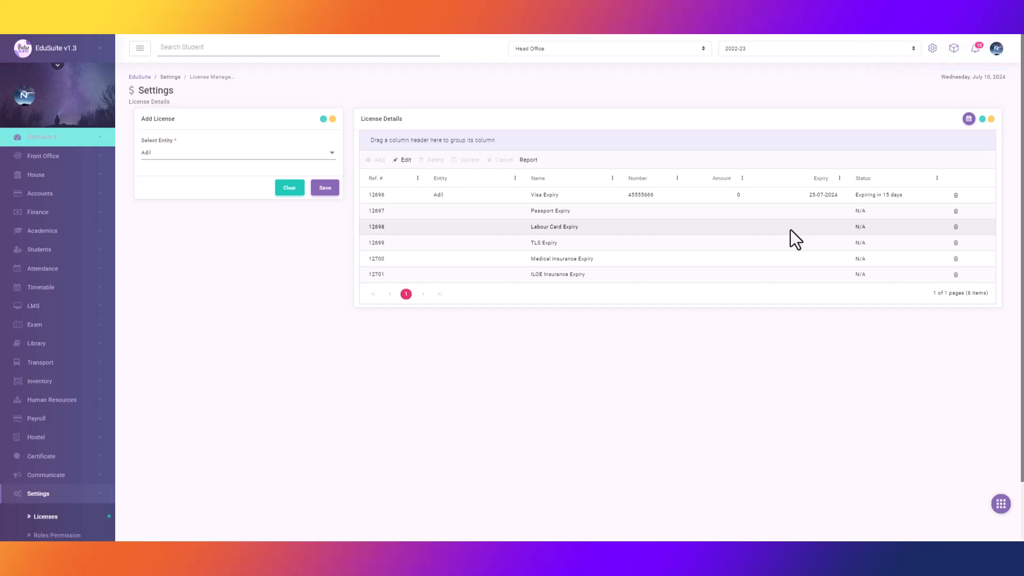
Save the TLS Expiry row with a 31-08-2024 expiry date and its licence number.
double_click(830, 245)
left_click(832, 244)
left_click(851, 264)
left_click(851, 352)
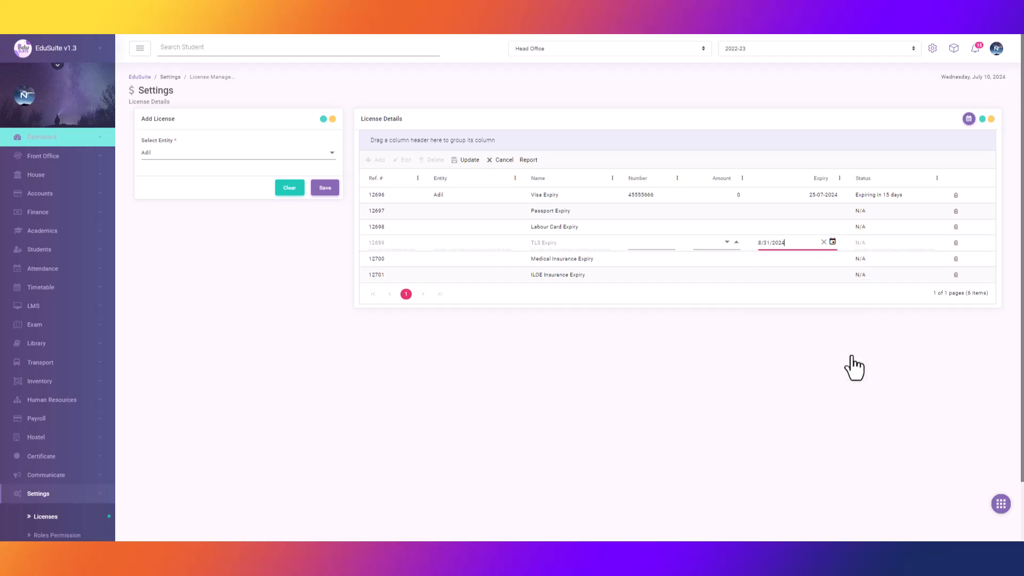
left_click(645, 244)
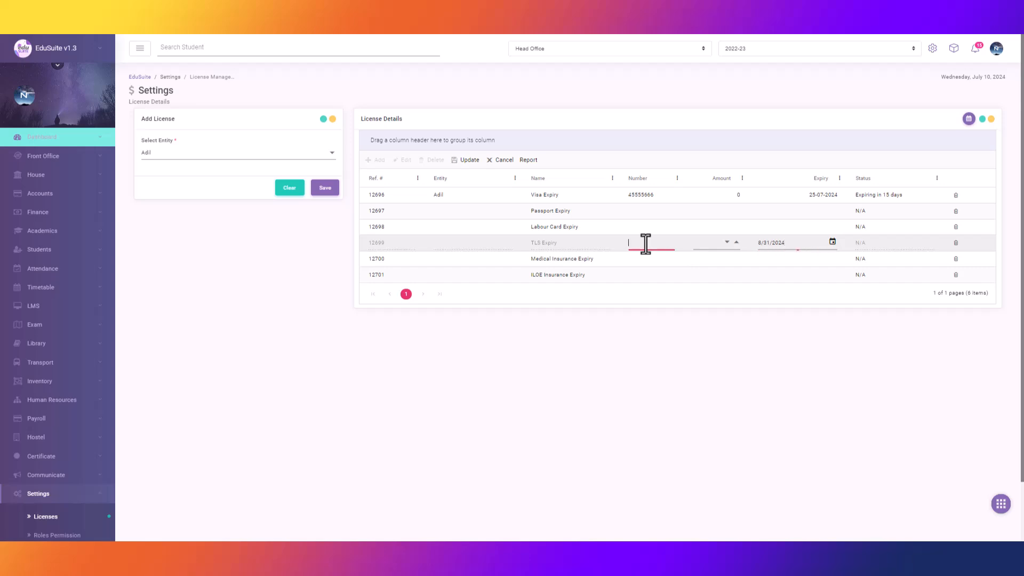
type("455555")
key("Return")
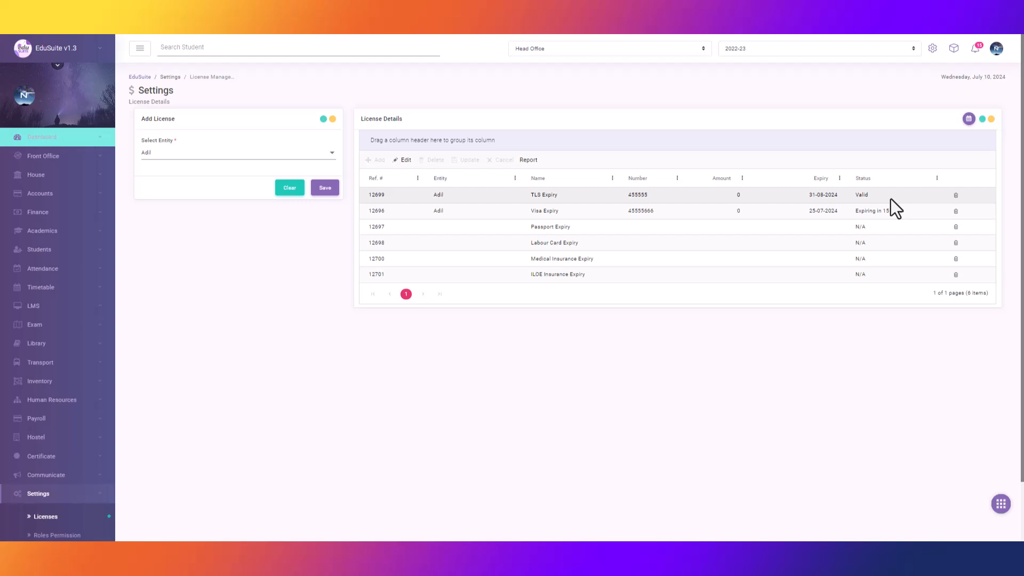
left_click(331, 154)
Switch the entity to Head Office to view its licences, then clear the entity field.
type("Adil")
left_click(795, 77)
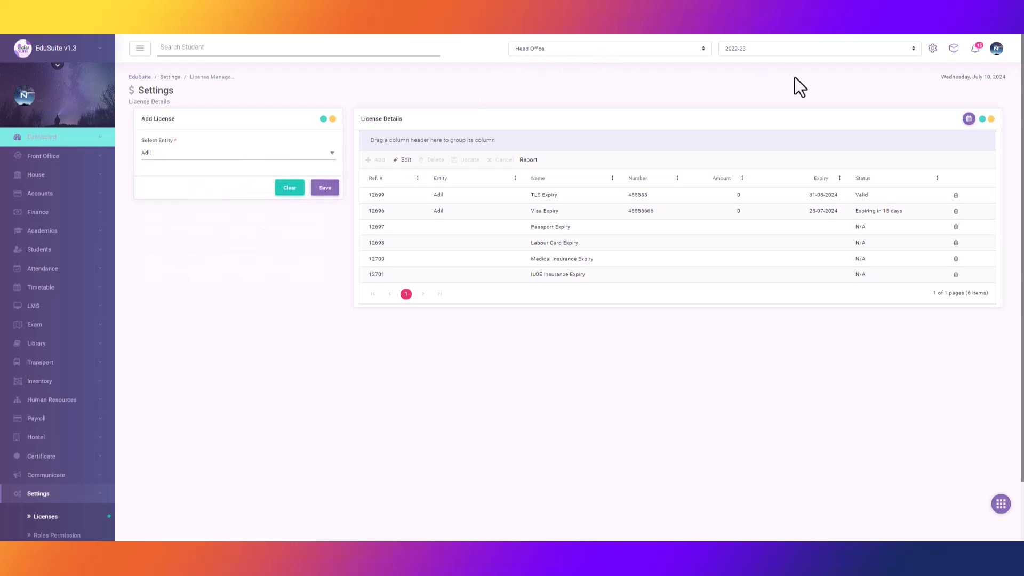
left_click(330, 156)
key("ctrl+a")
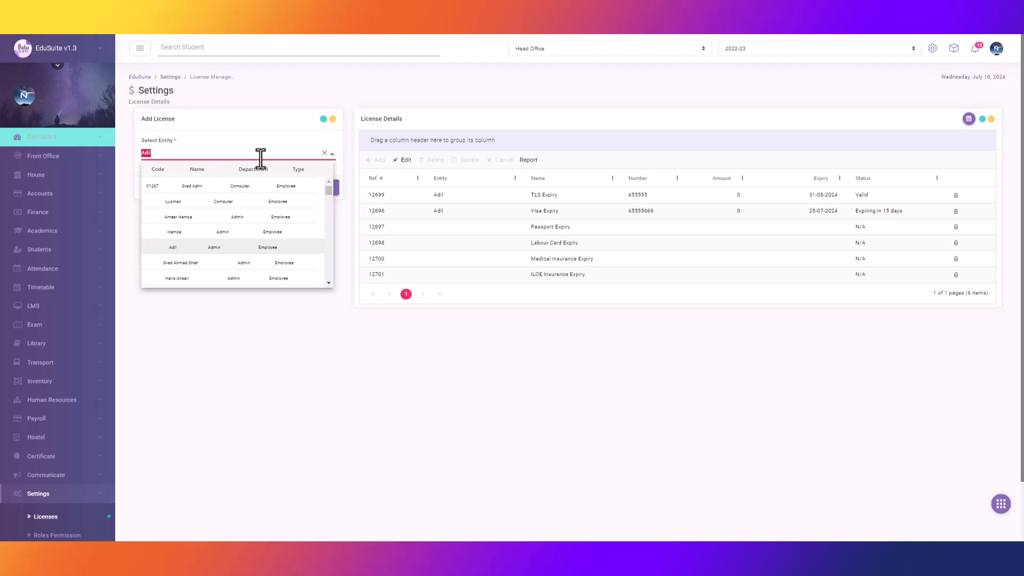
type("Head")
left_click(247, 184)
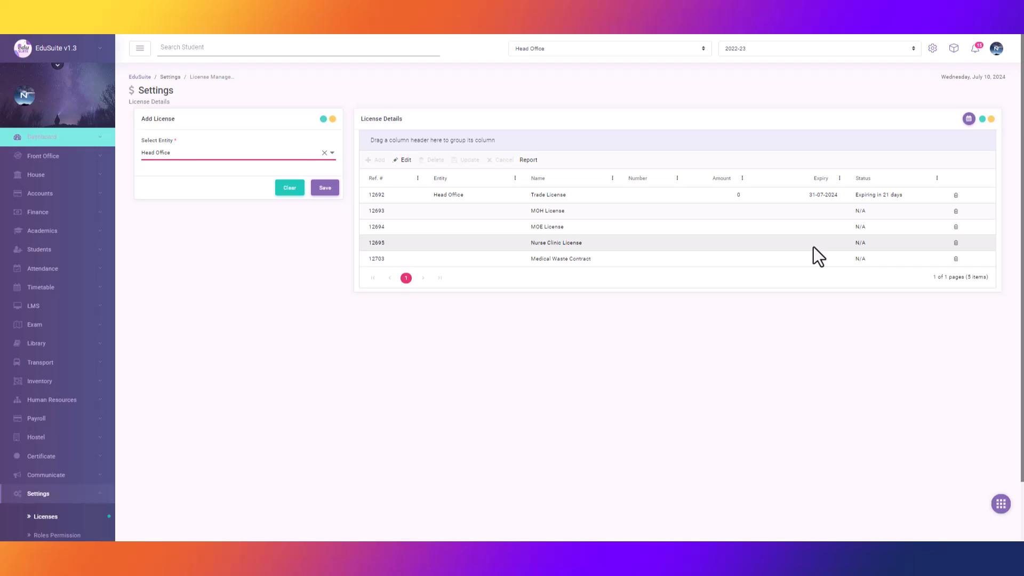
left_click(325, 153)
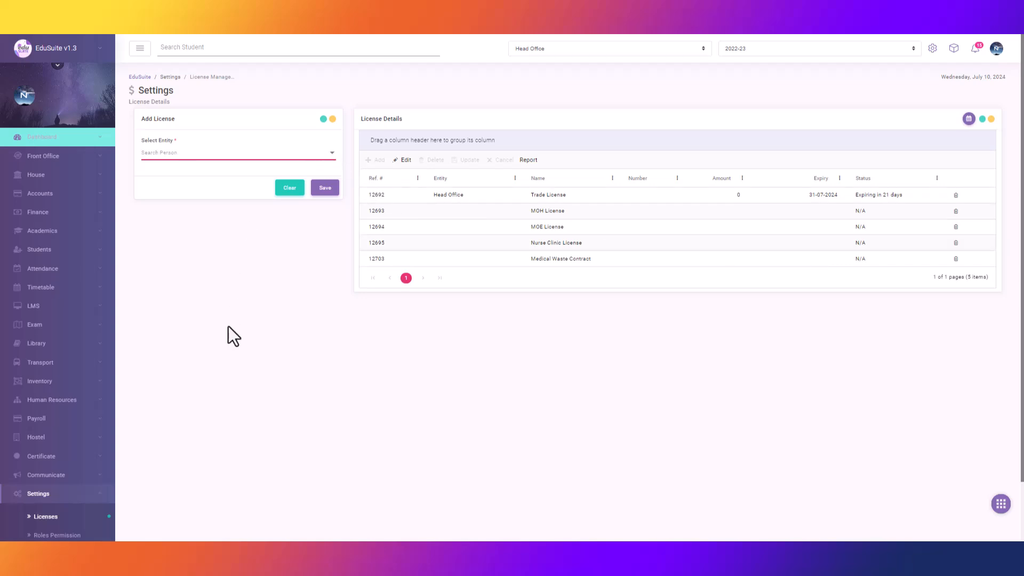
scroll(228, 339, "down", 2)
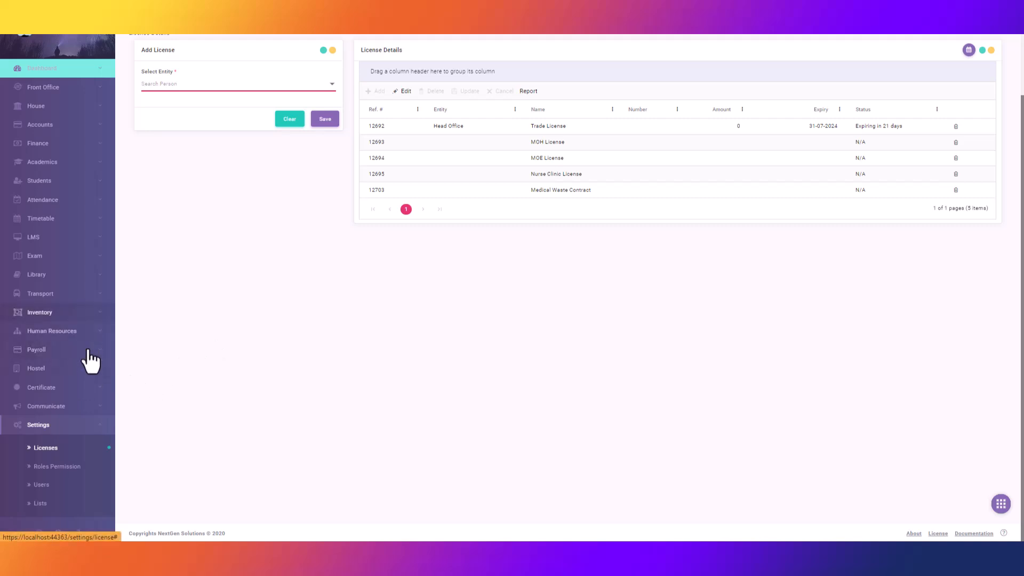
left_click(81, 297)
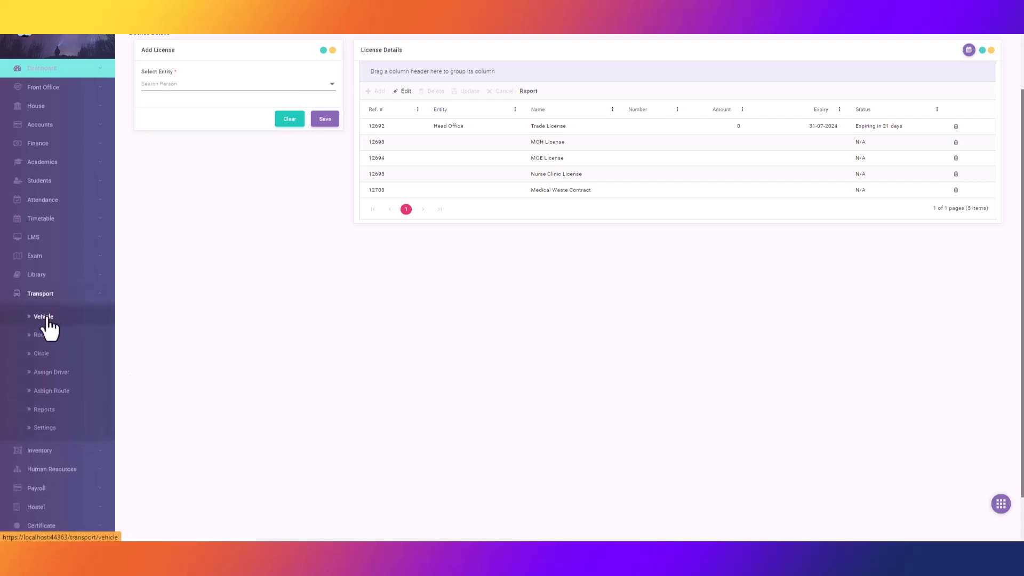
left_click(282, 81)
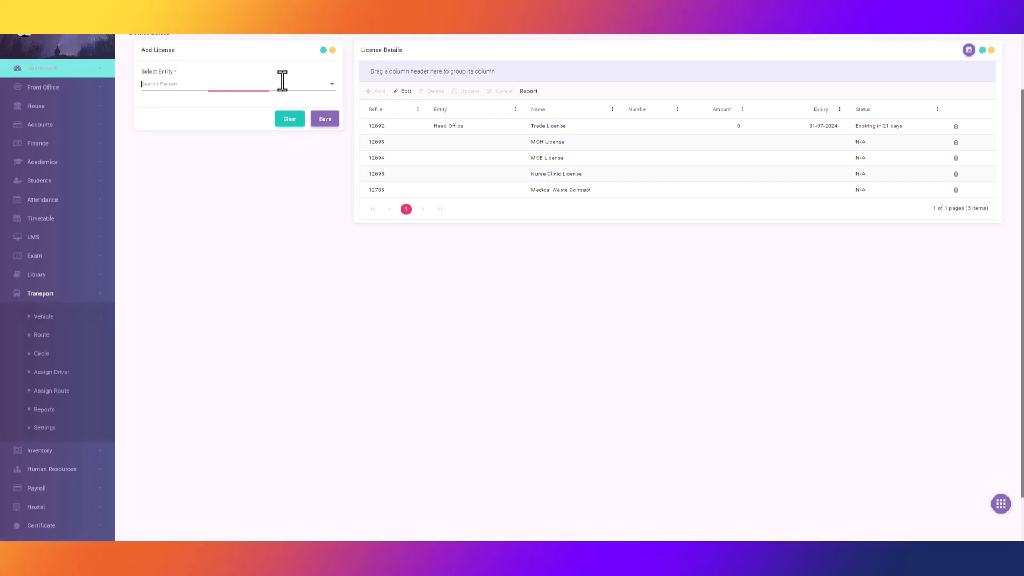
type("lea")
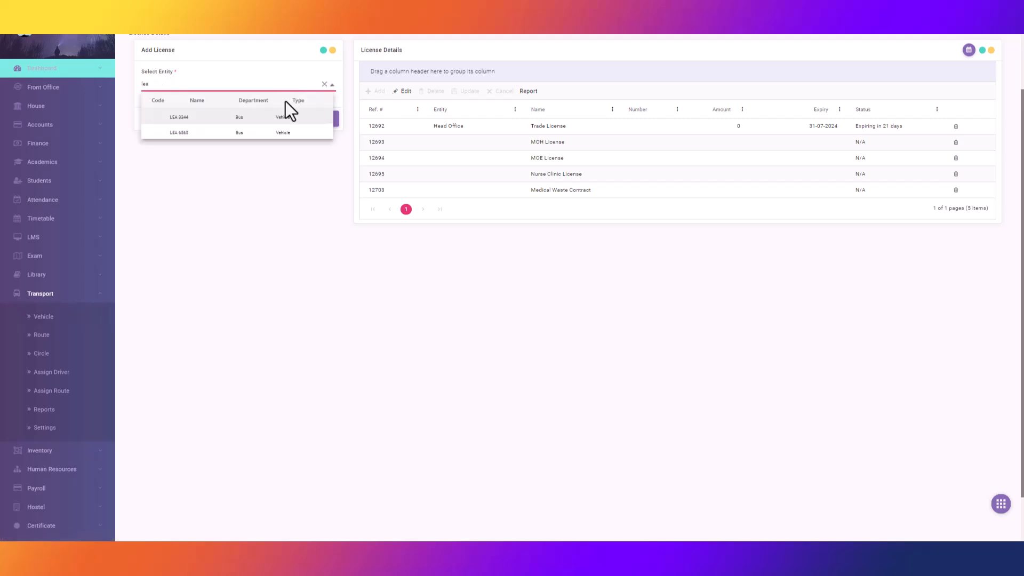
left_click(223, 128)
scroll(696, 257, "up", 2)
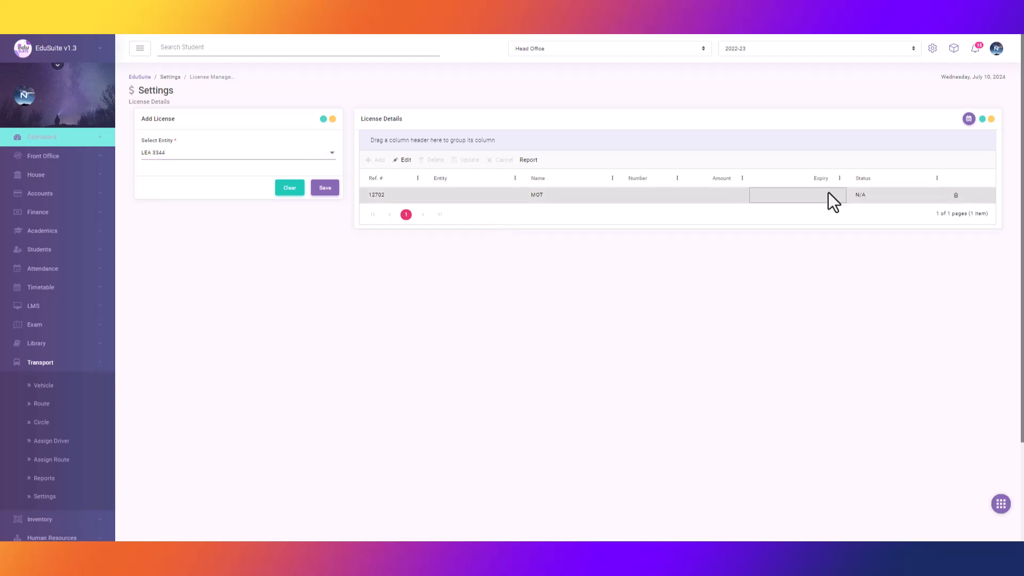
Set the MOT licence expiry to 26-07-2024 and update the row.
double_click(831, 193)
left_click(831, 193)
left_click(838, 288)
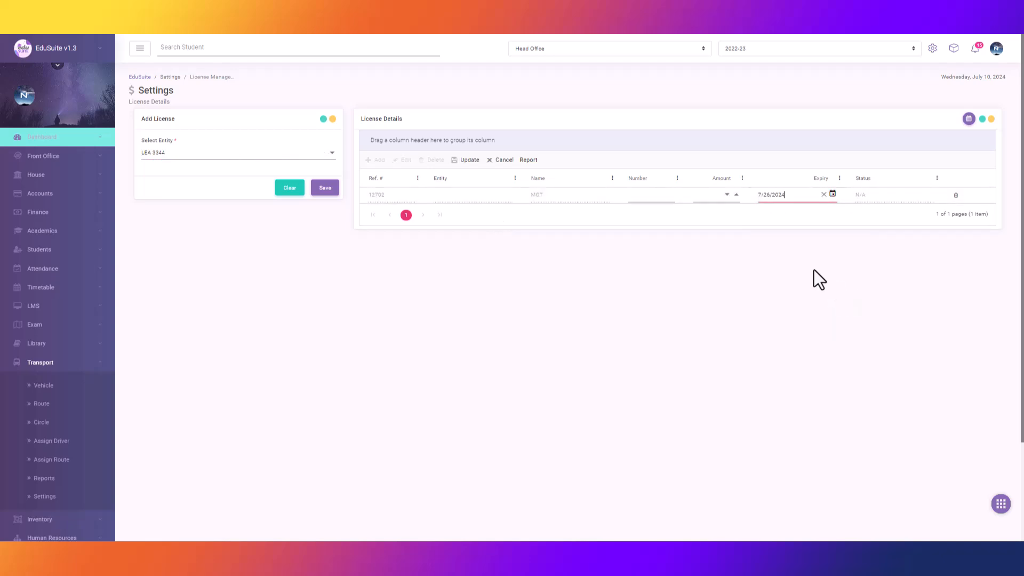
left_click(469, 160)
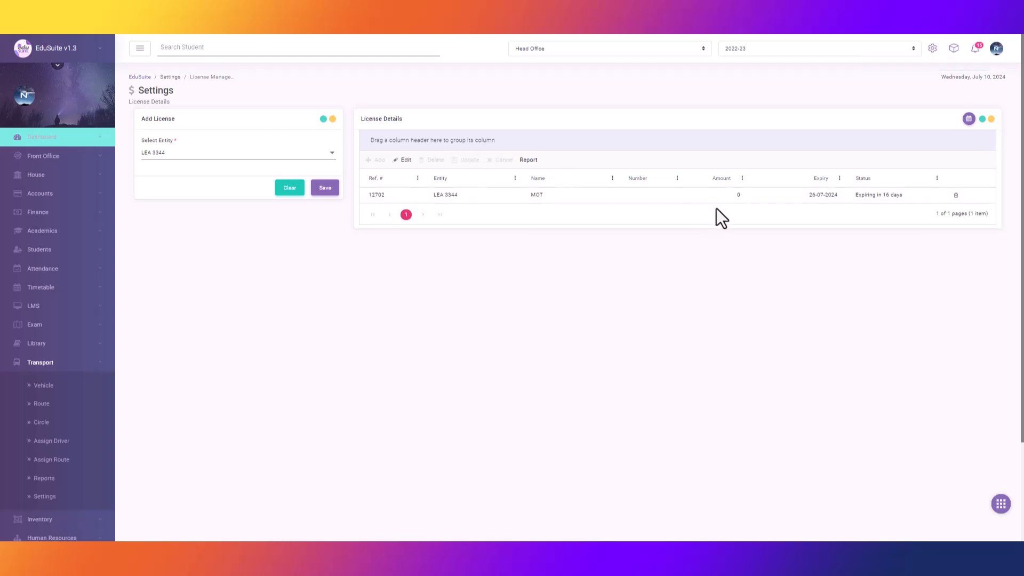
Clear the entity filter and view the License Details report at 100% zoom.
left_click(290, 189)
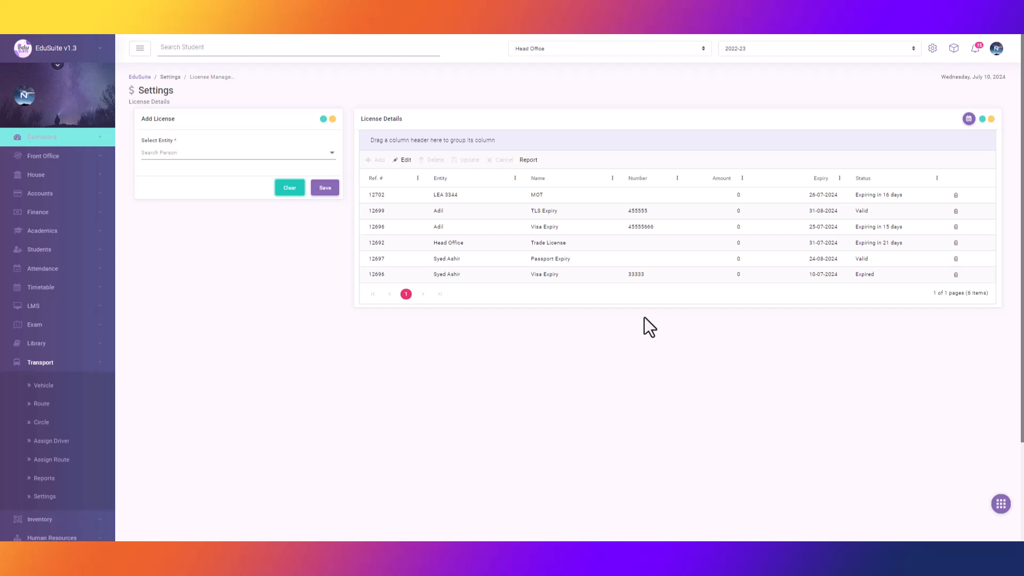
left_click(522, 160)
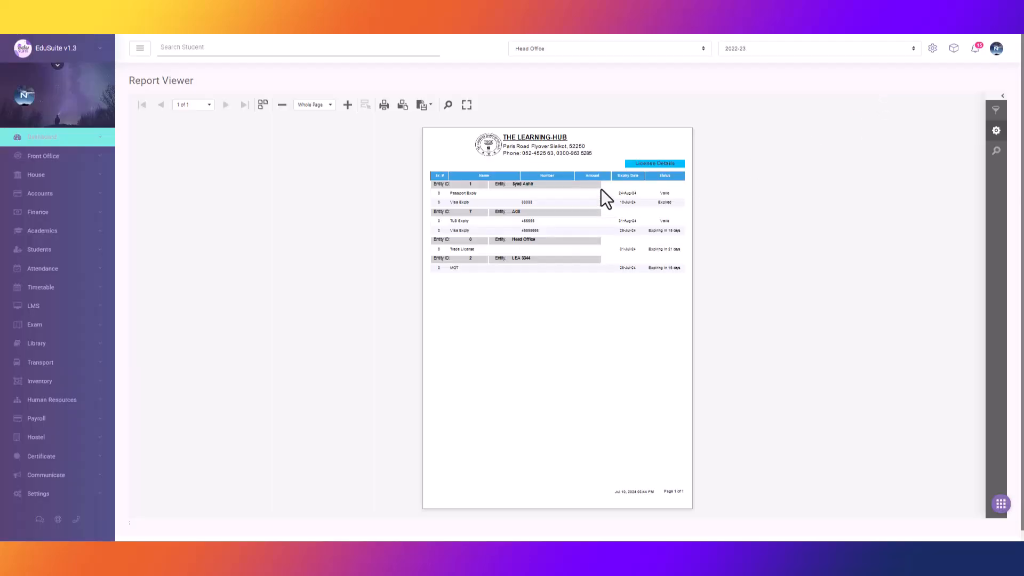
left_click(331, 105)
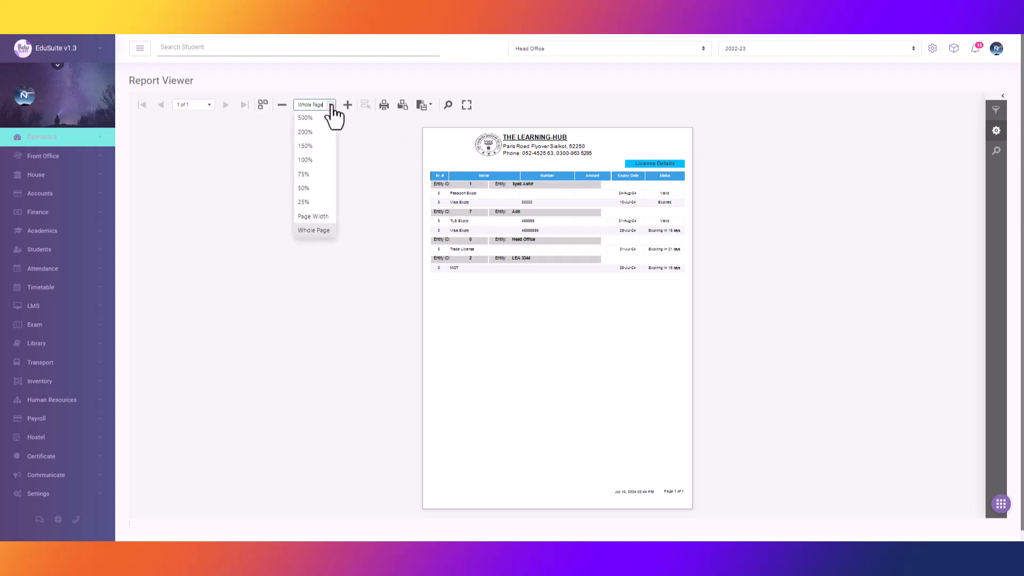
left_click(311, 160)
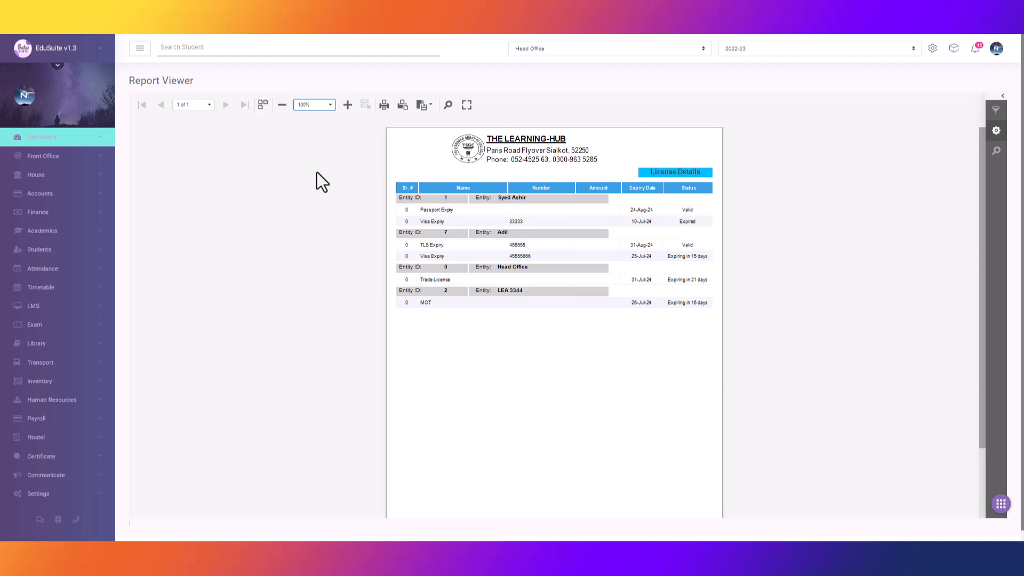
scroll(261, 263, "down", 2)
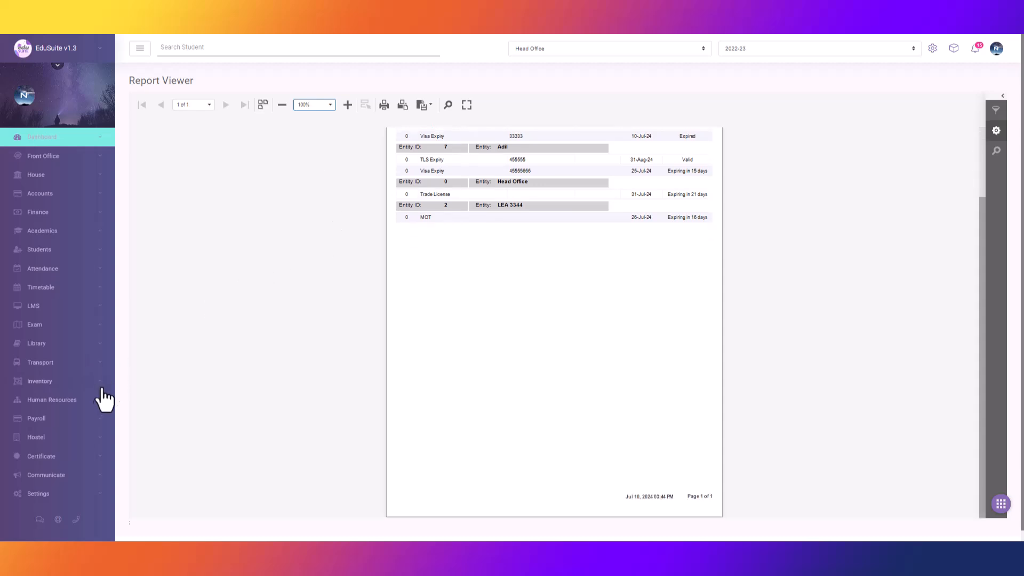
left_click(92, 404)
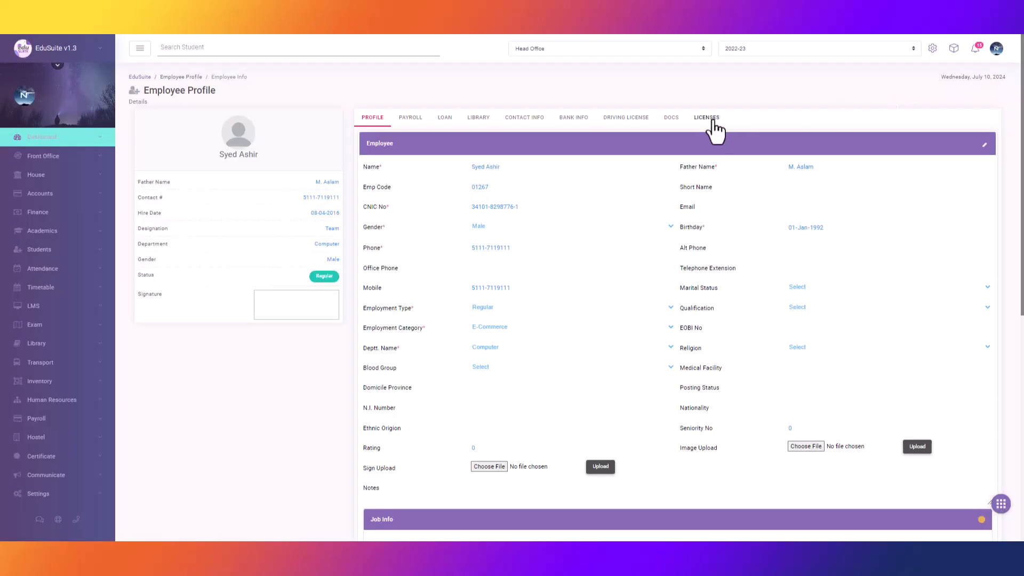
Check the LICENSES tab on the employee's profile, then go back to the Home dashboard.
left_click(711, 121)
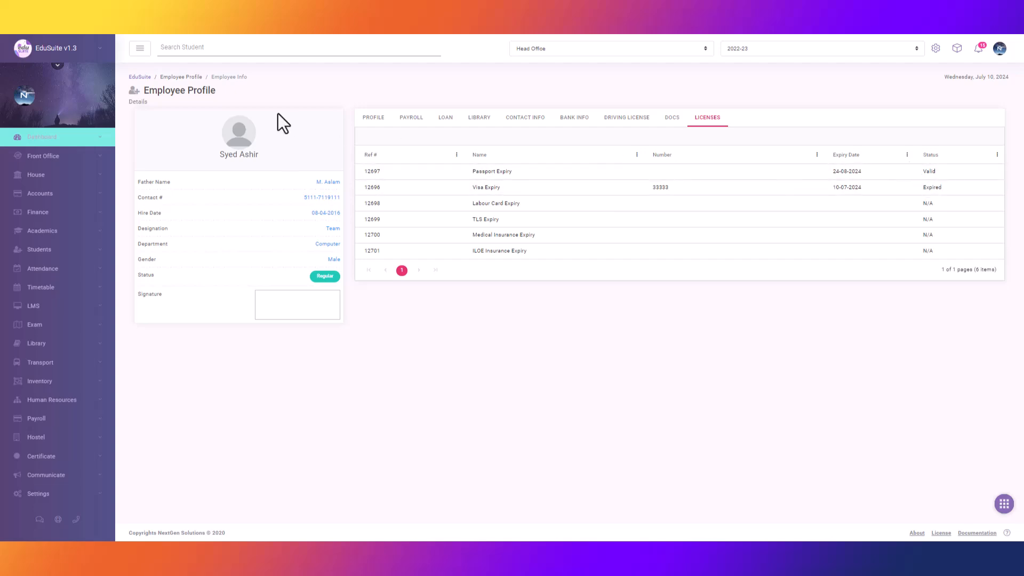
left_click(91, 51)
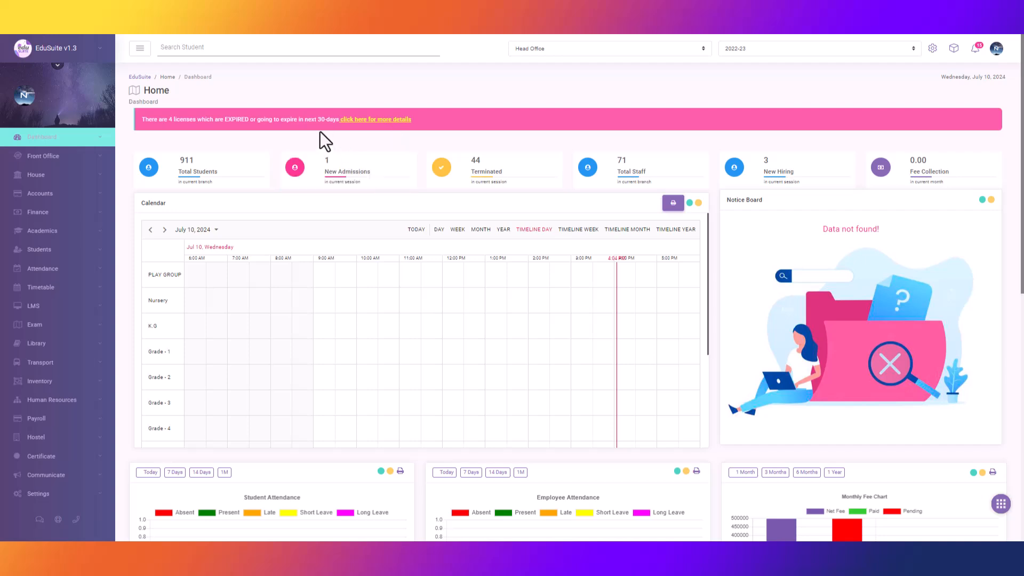
Follow the pink alert's 'click here for more details' link about the 4 expiring licences.
left_click(389, 119)
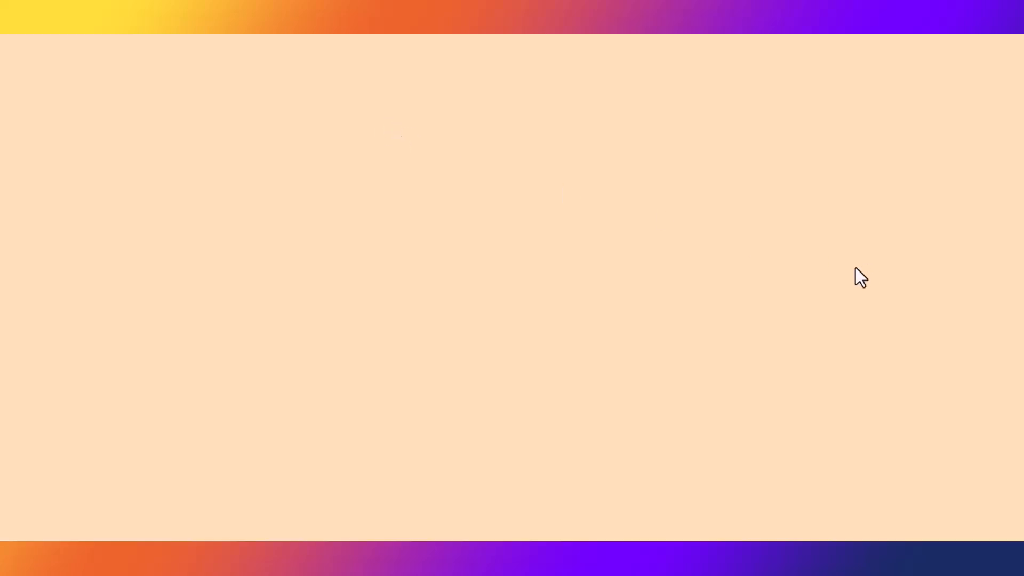